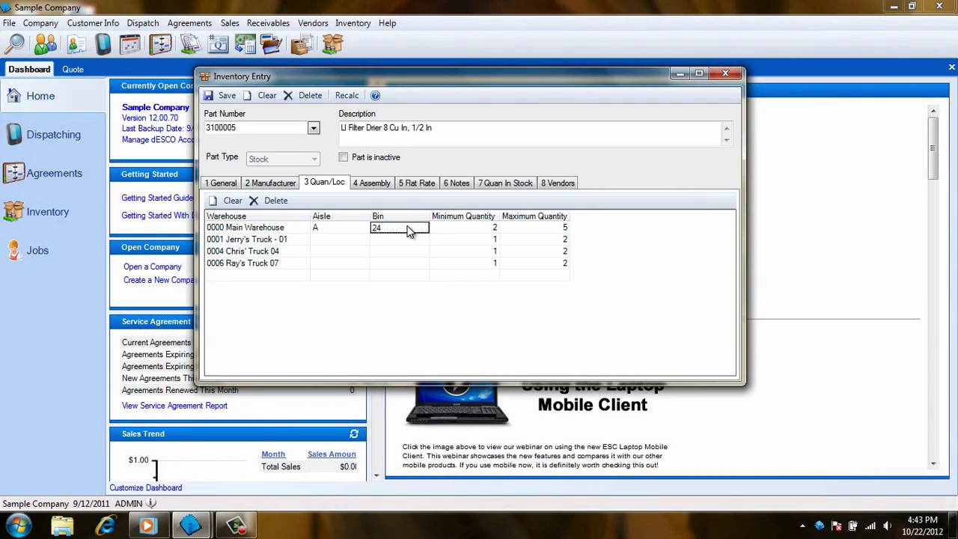
# Step: Save the open inventory part record and preview the Warehouse Reorder Report for all warehouses
pyautogui.click(223, 95)
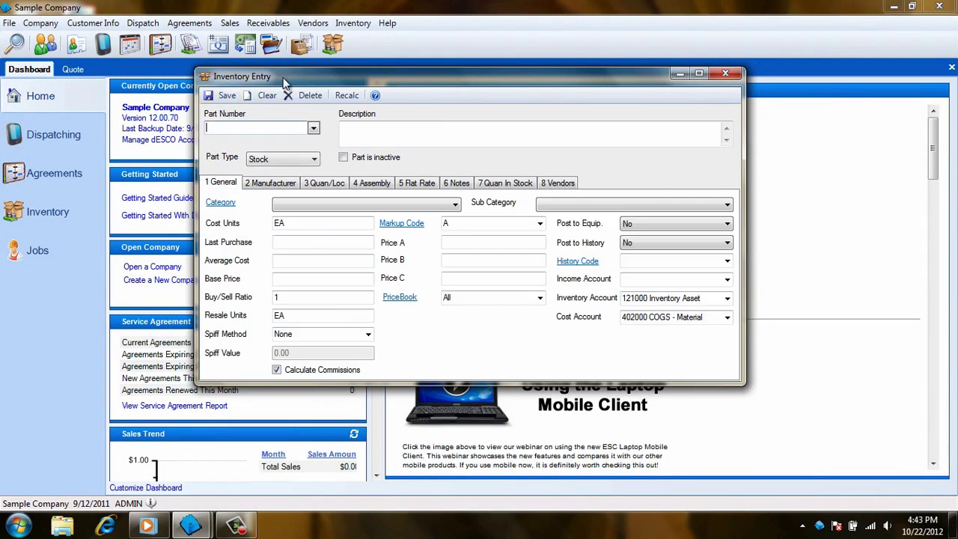
pyautogui.click(361, 27)
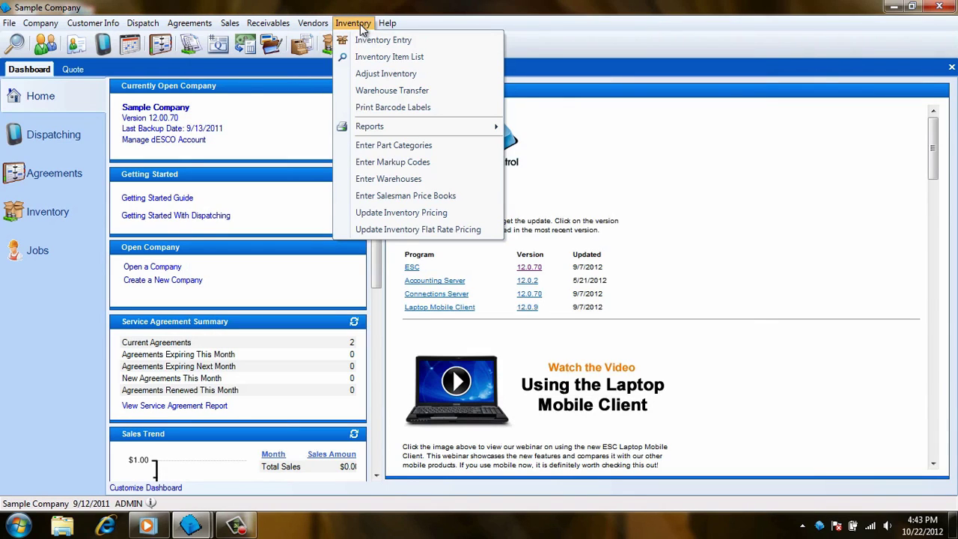
pyautogui.moveTo(427, 125)
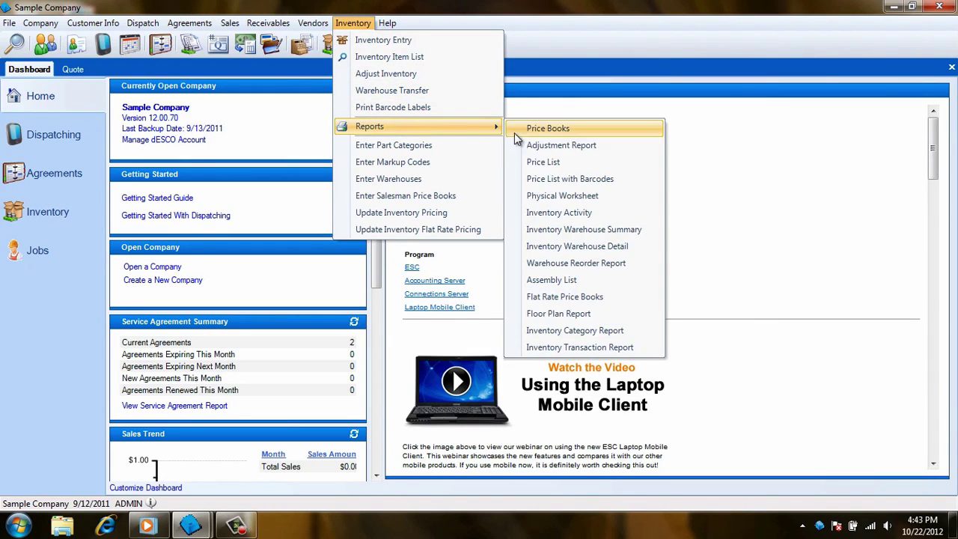
pyautogui.click(563, 265)
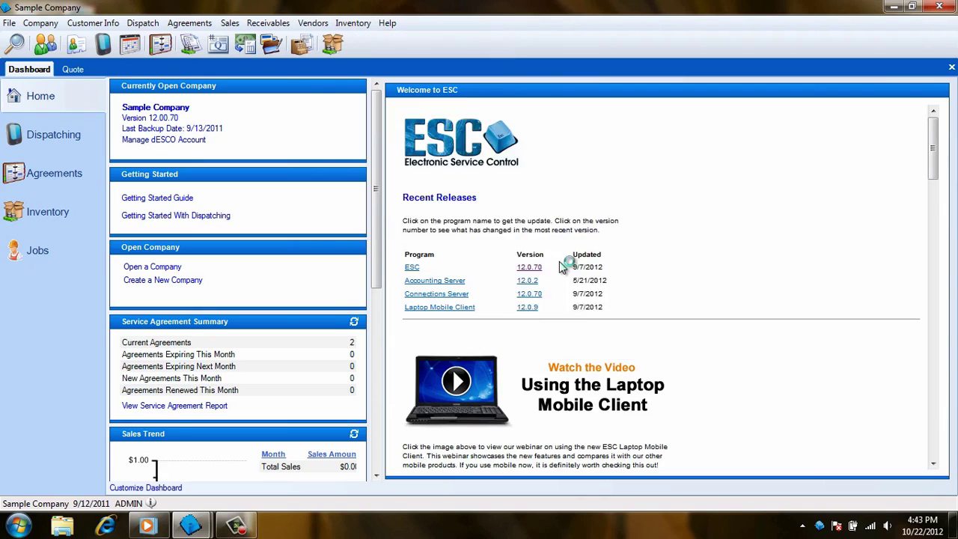
pyautogui.click(382, 147)
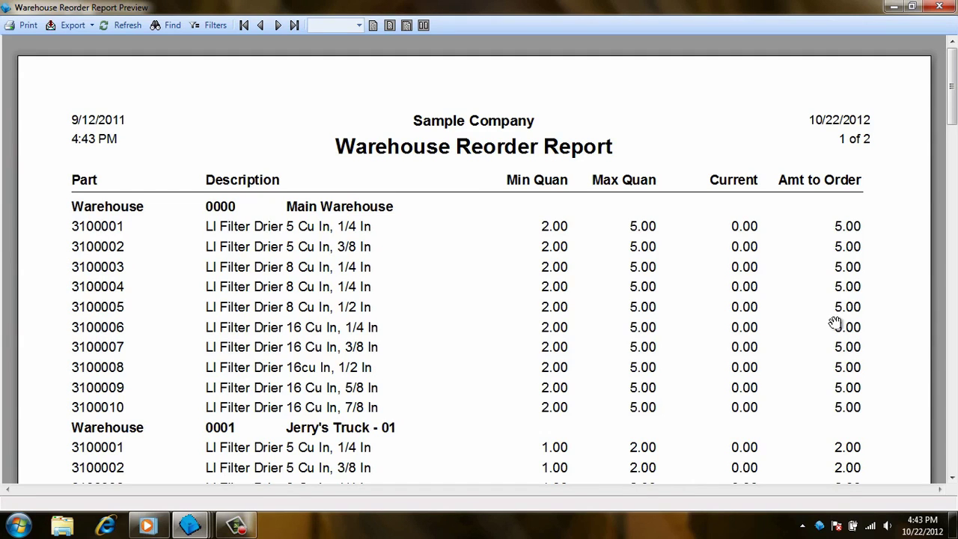
pyautogui.click(895, 8)
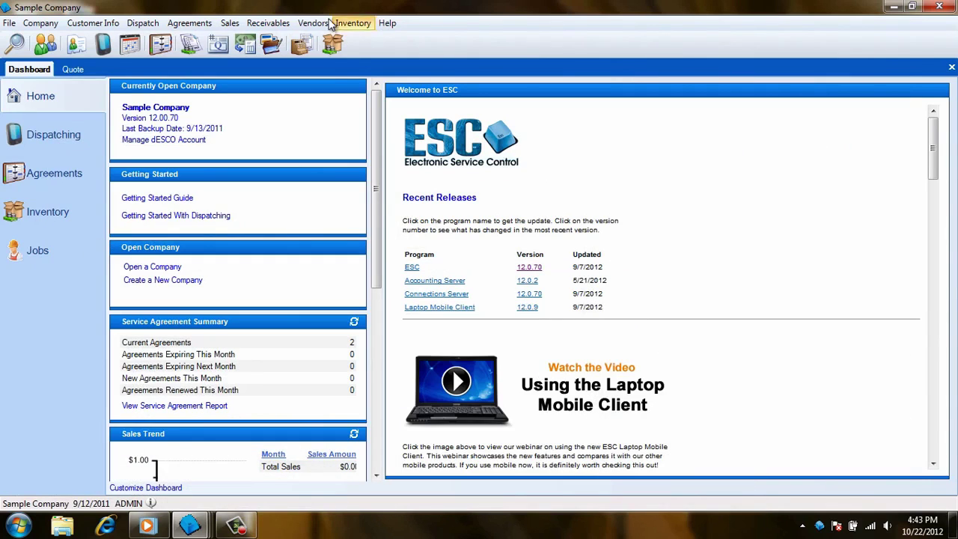
# Step: Open the vendor Reorder Parts list and set the order quantity of part 3100001 for the Main Warehouse to 4
pyautogui.click(303, 22)
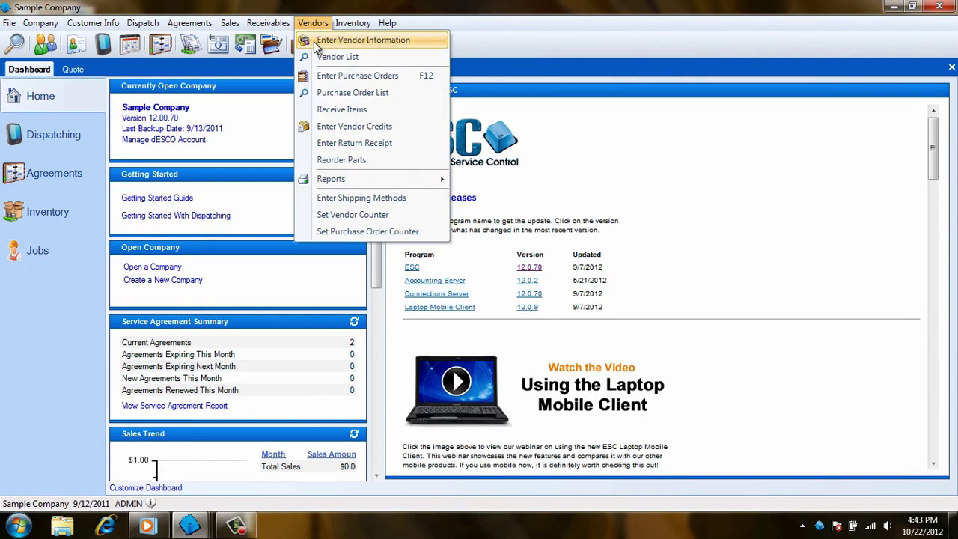
pyautogui.click(342, 159)
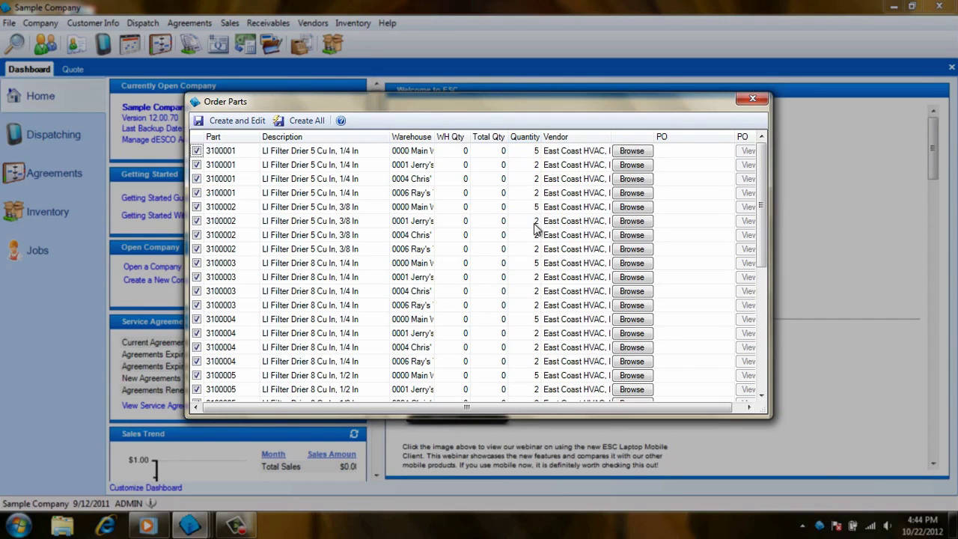
pyautogui.click(524, 152)
pyautogui.click(536, 153)
pyautogui.write('4')
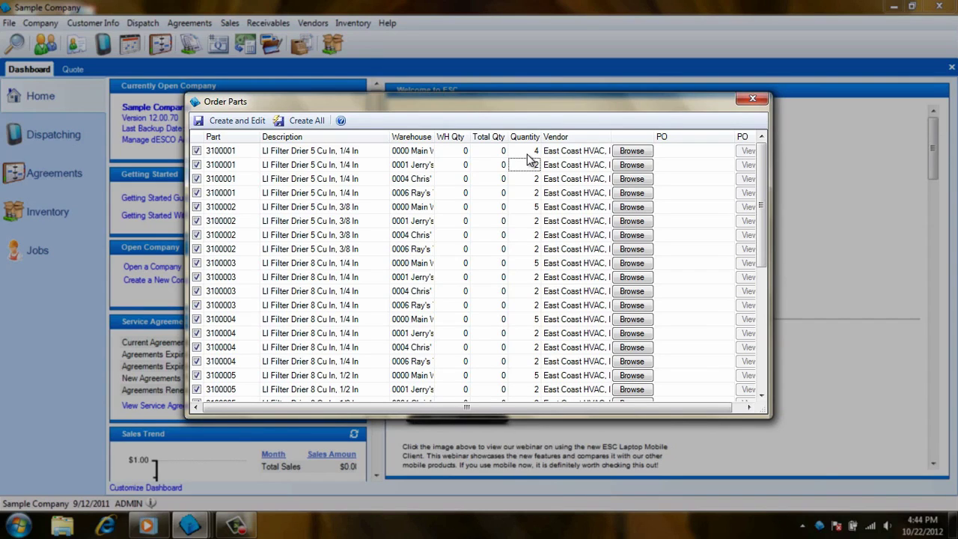
# Step: Check the alternative vendors and compare vendor prices for part 3100001 in the Main Warehouse, keeping the preferred vendor
pyautogui.click(592, 153)
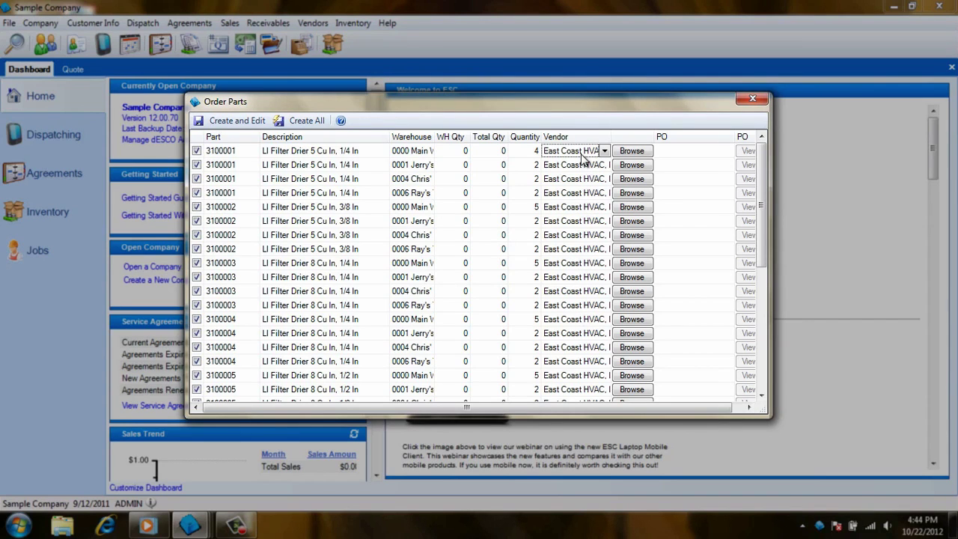
pyautogui.click(608, 154)
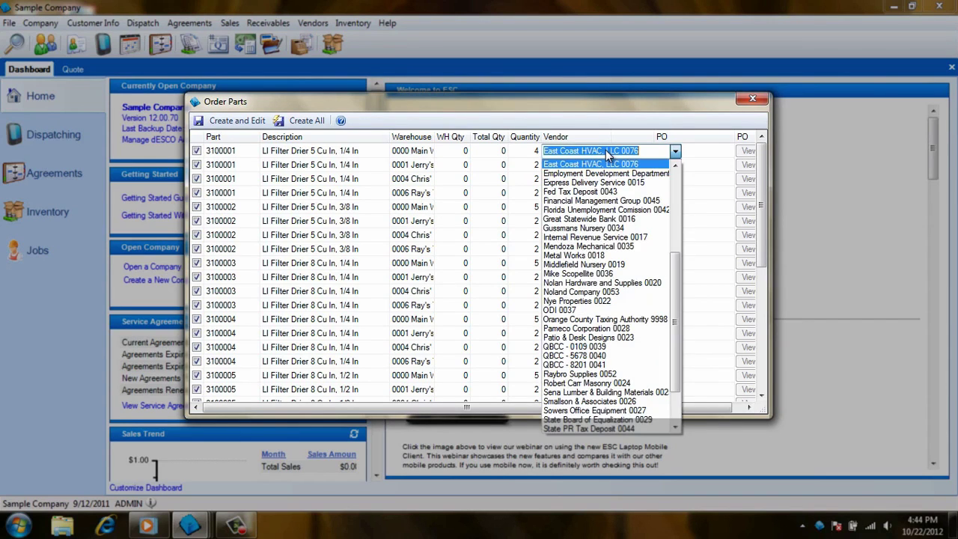
pyautogui.click(608, 153)
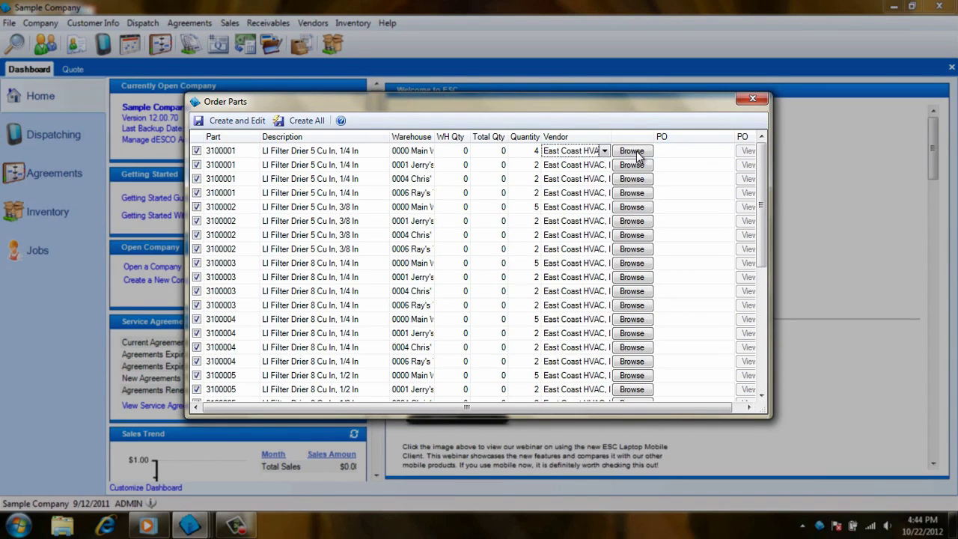
pyautogui.click(632, 152)
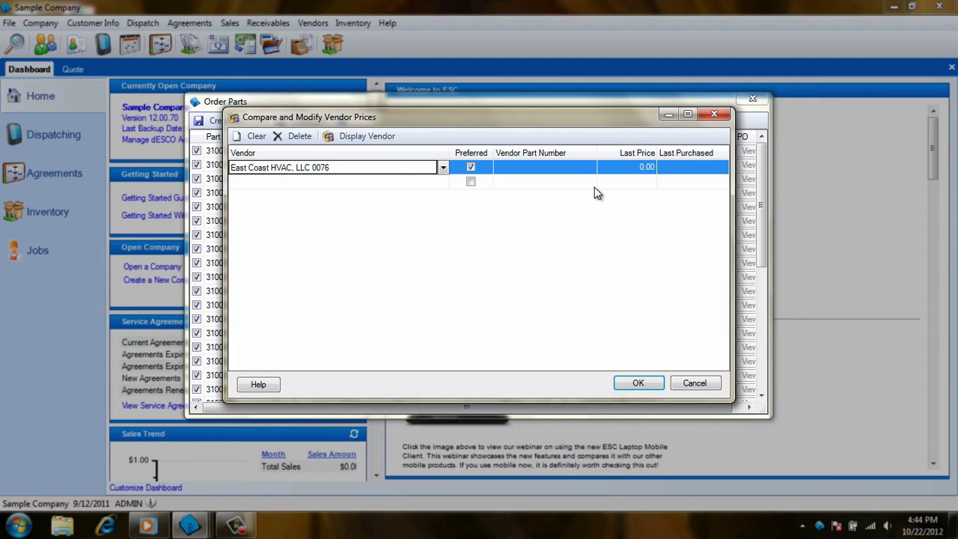
pyautogui.click(635, 383)
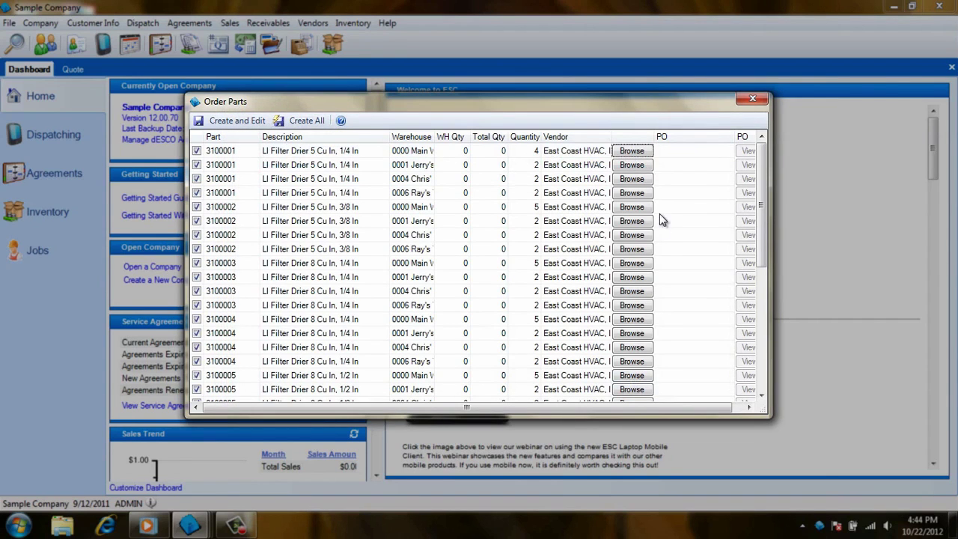
# Step: Assign the parts being reordered to the first existing purchase order offered for East Coast HVAC, LLC
pyautogui.click(682, 151)
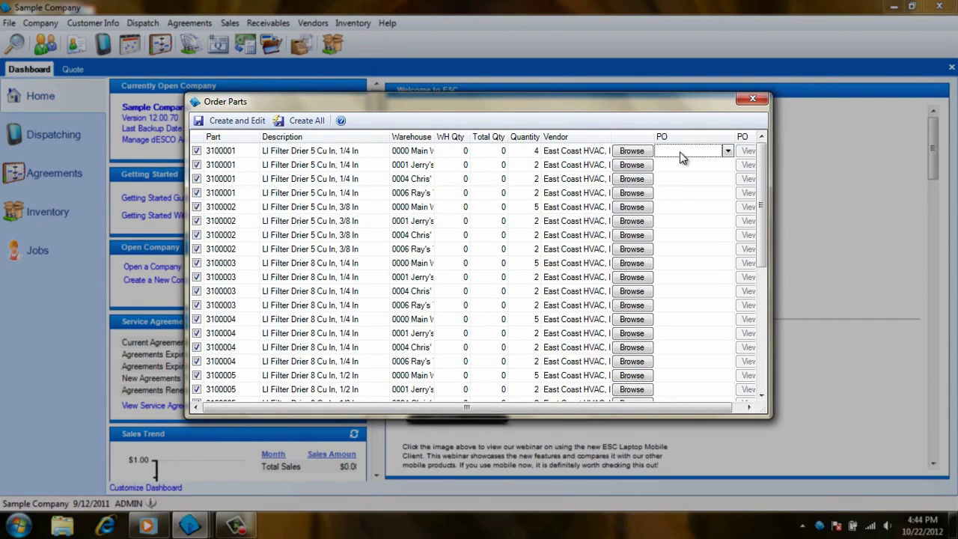
pyautogui.click(728, 150)
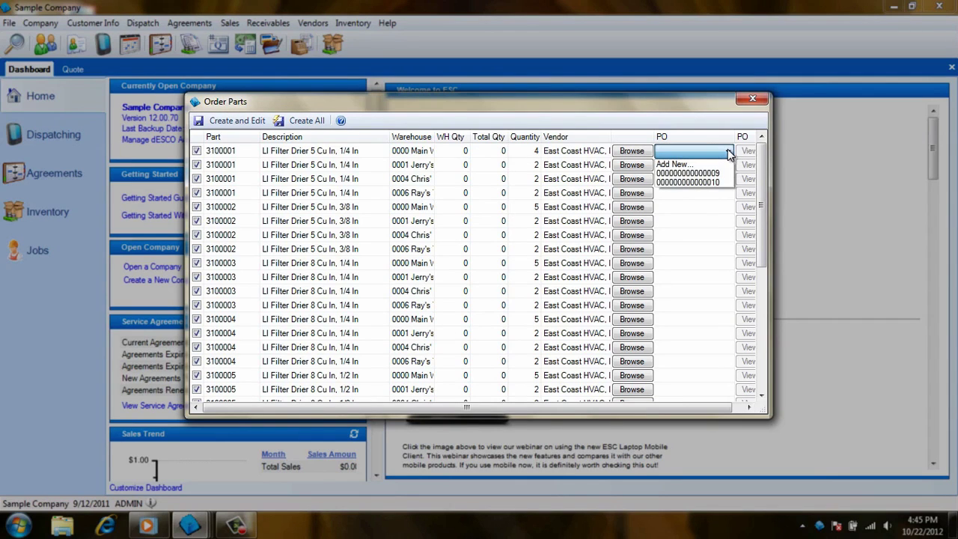
pyautogui.click(692, 175)
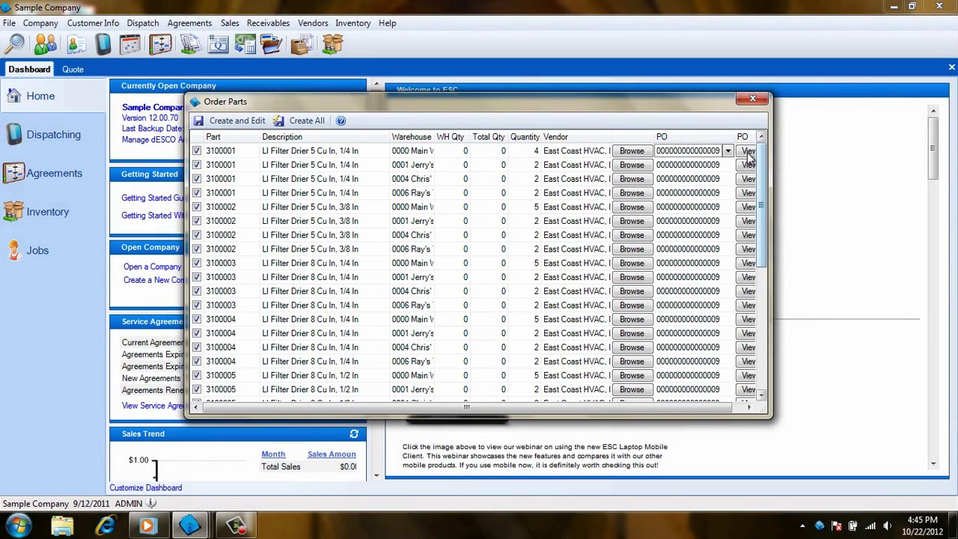
# Step: Review the assigned purchase order, add the checked reorder parts to it with Create and Edit, and save it
pyautogui.click(748, 152)
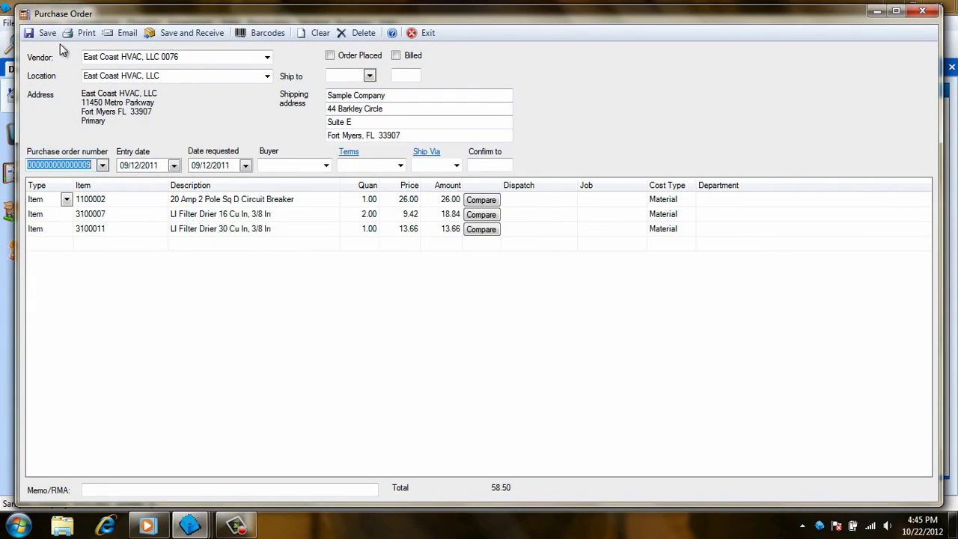
pyautogui.click(924, 12)
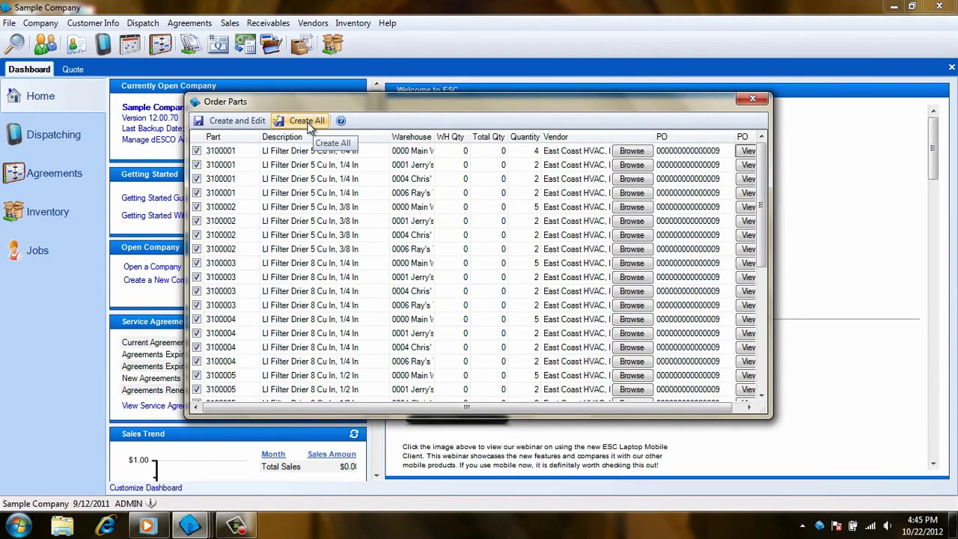
pyautogui.click(234, 122)
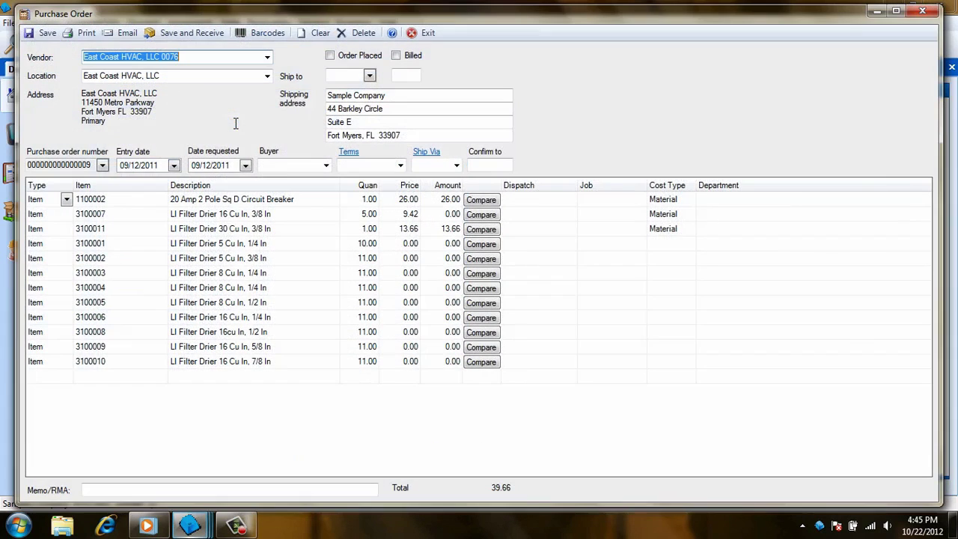
pyautogui.click(46, 33)
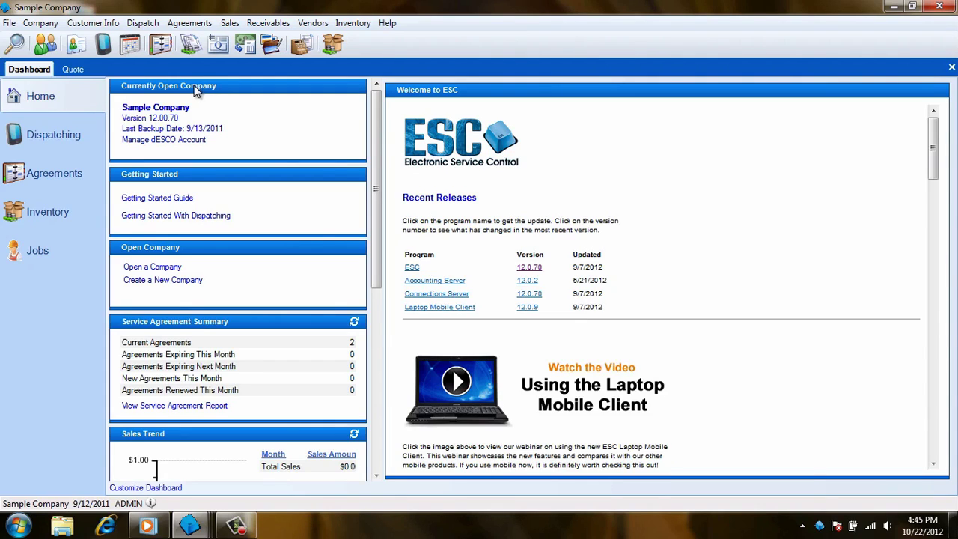
# Step: Review the Order Parts list for the items on the pending quote and close it without ordering
pyautogui.click(73, 69)
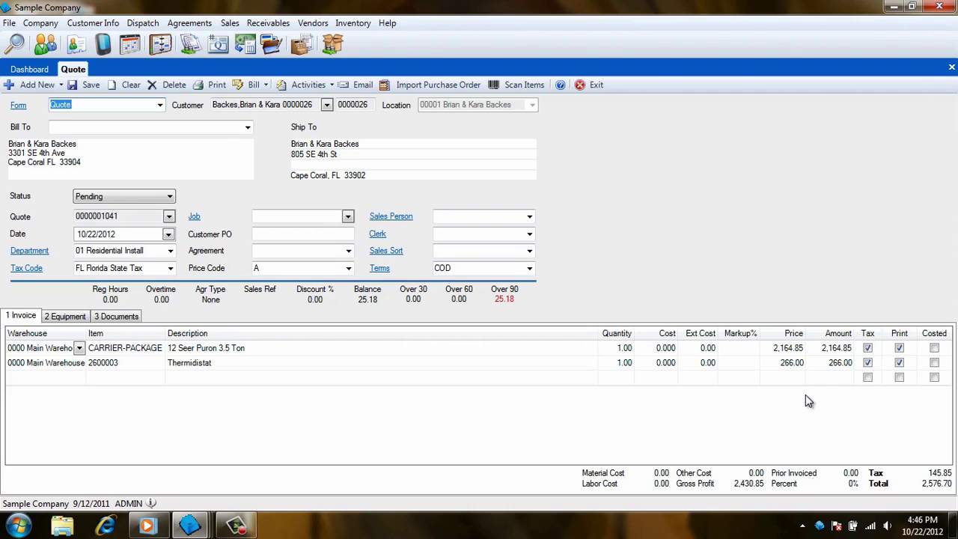
pyautogui.click(316, 88)
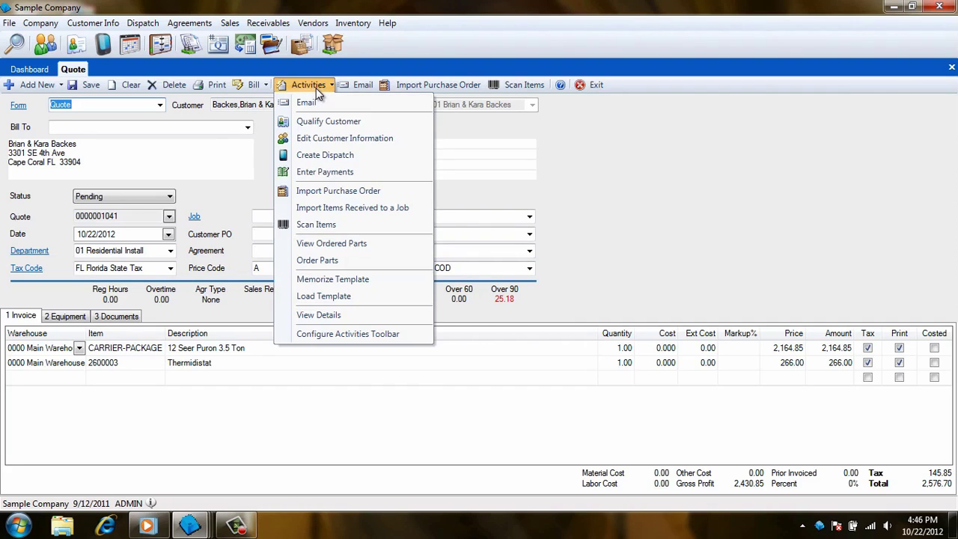
pyautogui.click(371, 261)
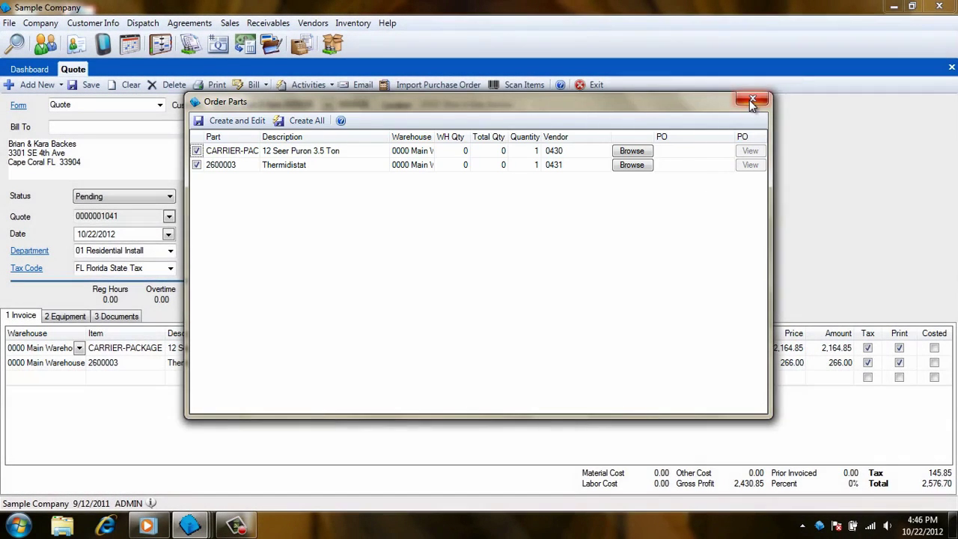
pyautogui.click(751, 99)
# Step: Create a dispatch from the quote that includes both the CARRIER-PACKAGE and 2600003 Thermidistat items
pyautogui.click(309, 87)
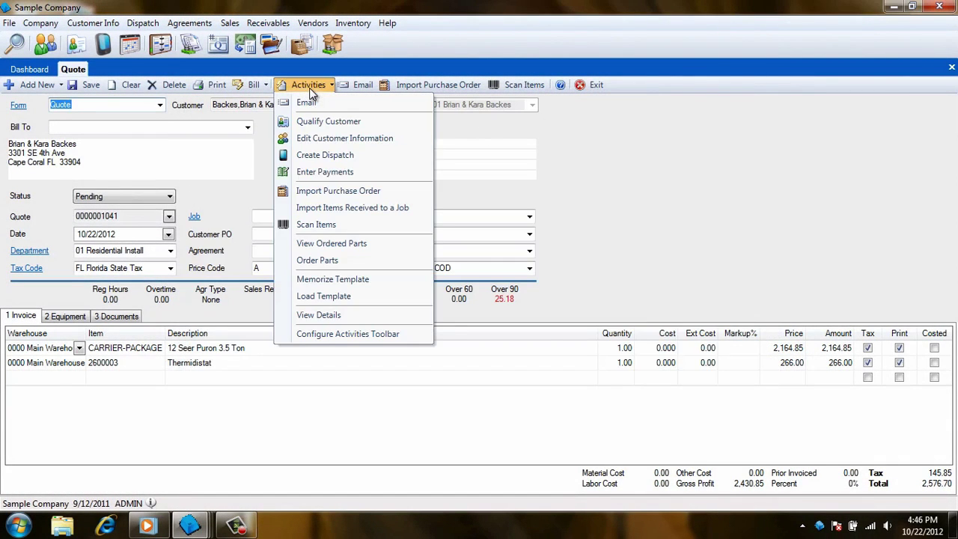
pyautogui.click(331, 162)
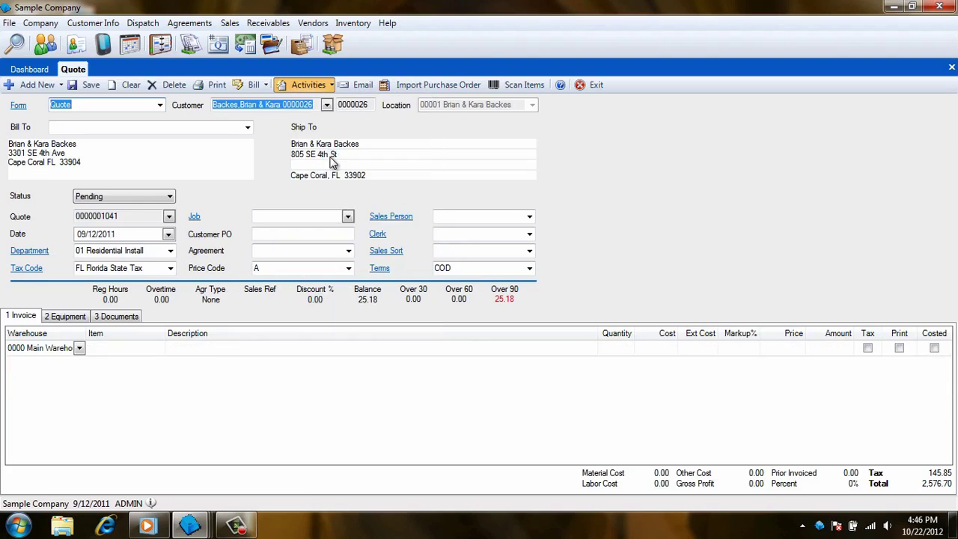
pyautogui.click(290, 171)
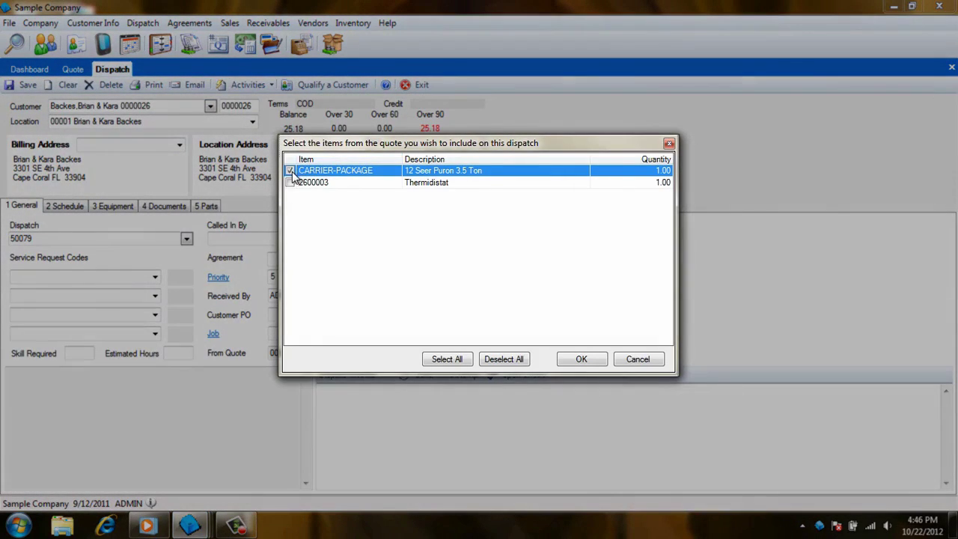
pyautogui.click(291, 182)
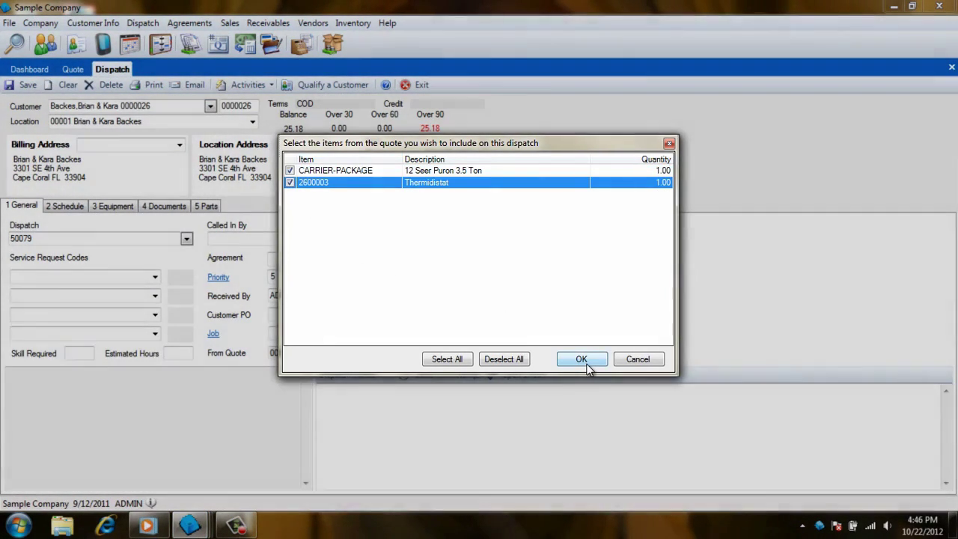
pyautogui.click(582, 359)
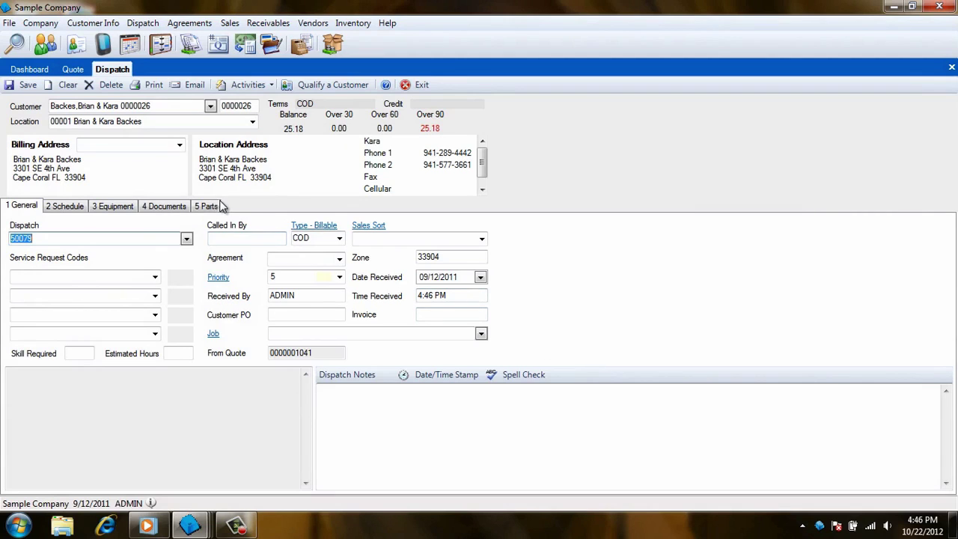
# Step: Review the dispatch's parts and its Order Parts list, and close the list without ordering
pyautogui.click(209, 208)
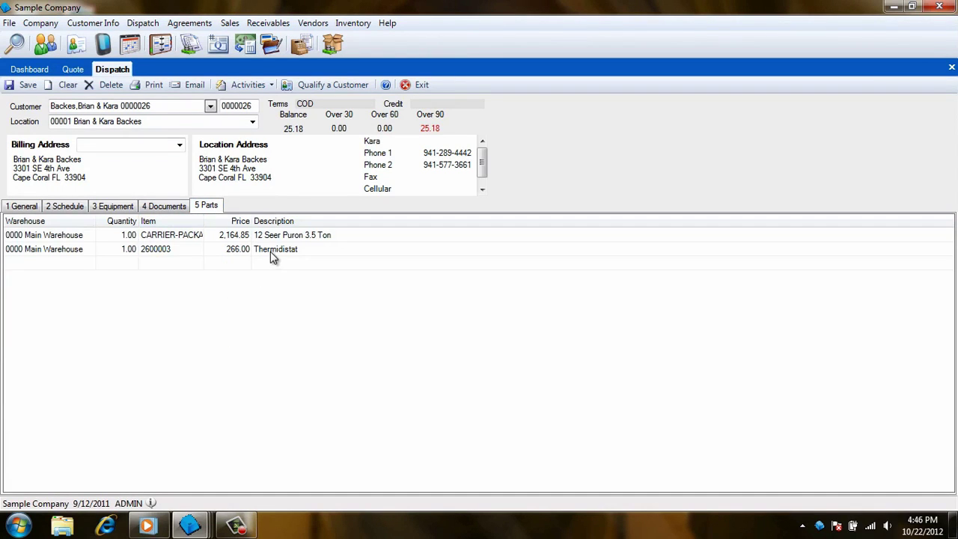
pyautogui.click(255, 88)
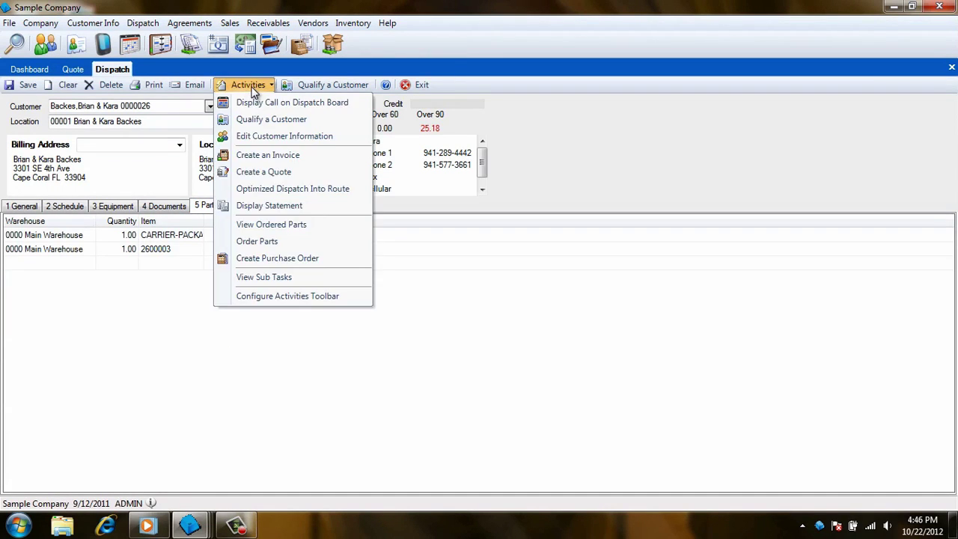
pyautogui.click(301, 241)
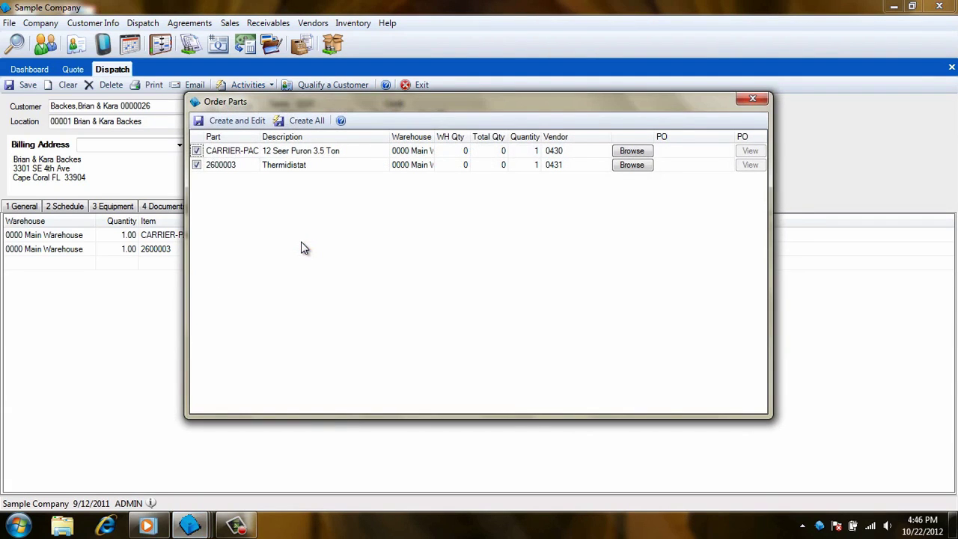
pyautogui.press('Escape')
# Step: Open a blank sales invoice and look up the Order Parts option among its activities
pyautogui.click(230, 23)
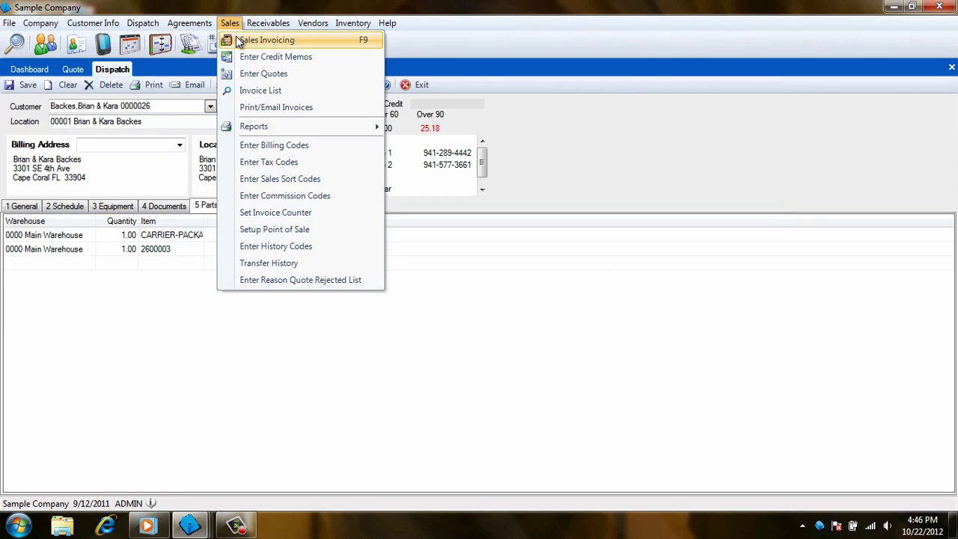
pyautogui.click(233, 36)
pyautogui.click(269, 85)
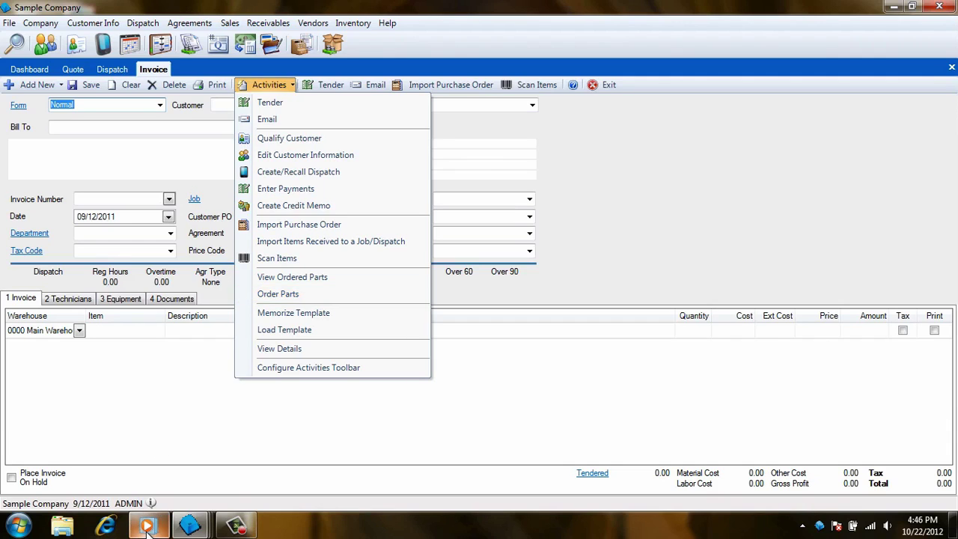
pyautogui.moveTo(150, 529)
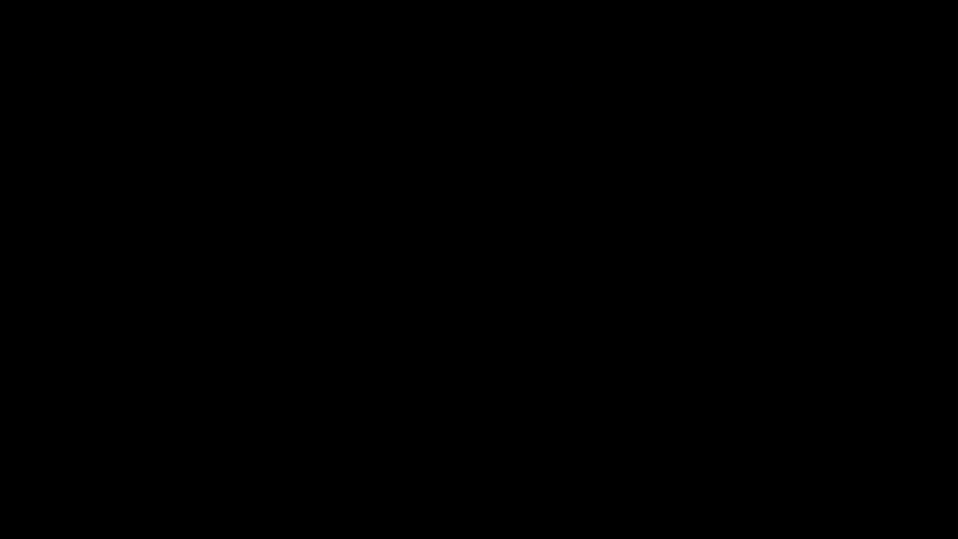